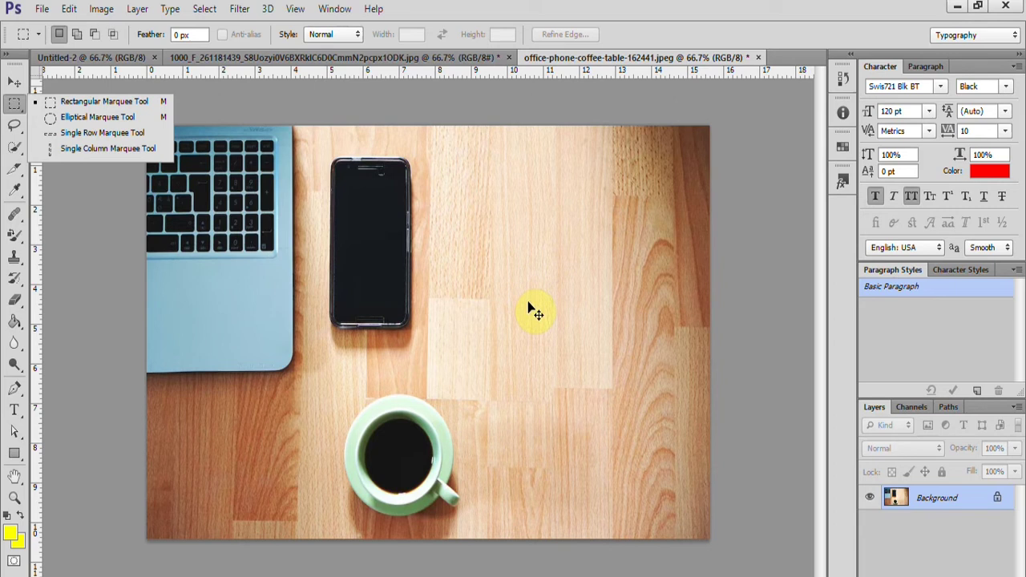
{"action": "left_click", "coordinate": [461, 273]}
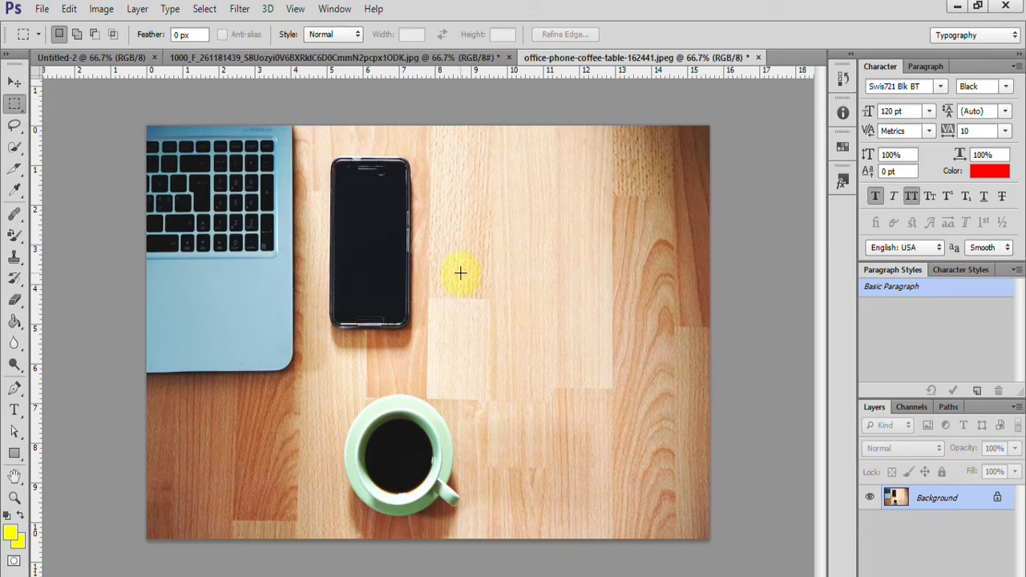
{"action": "key", "text": "ctrl+Tab"}
{"action": "key", "text": "ctrl+Tab"}
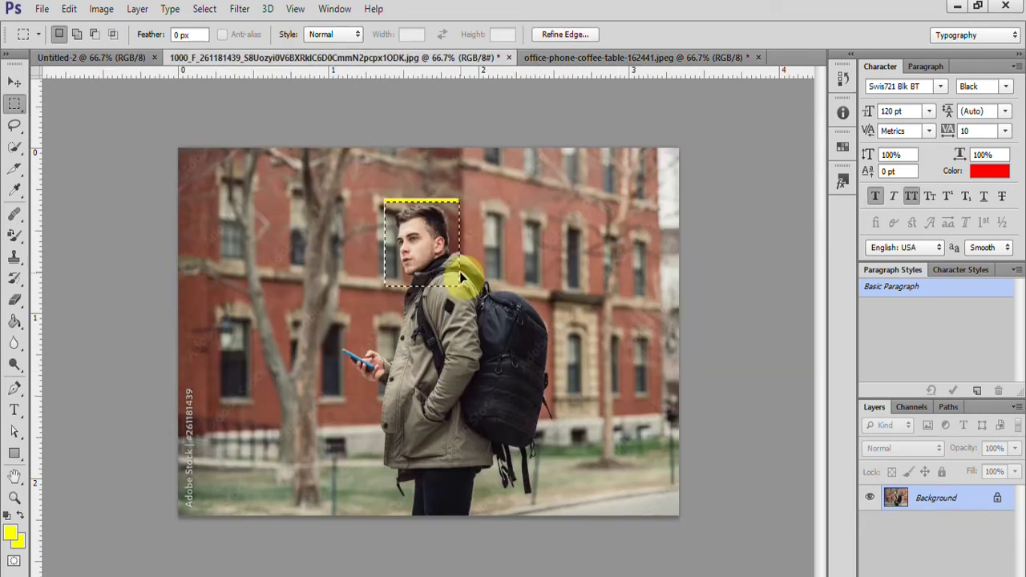
{"action": "key", "text": "ctrl+Tab"}
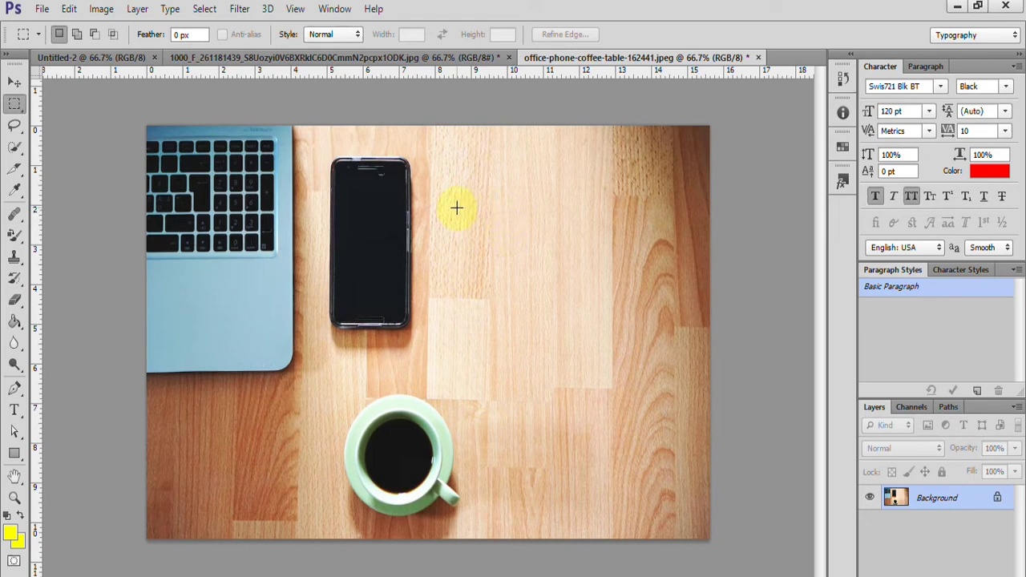
{"action": "left_click", "coordinate": [17, 107]}
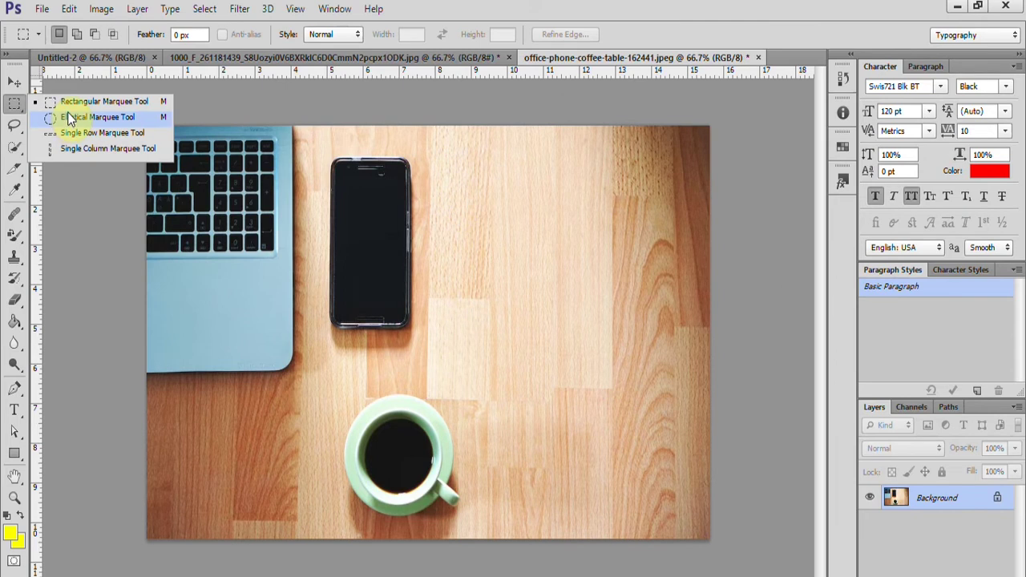
With the Elliptical Marquee at 200% zoom, draw a circle about 1.35 in across over the coffee
{"action": "left_click", "coordinate": [69, 117]}
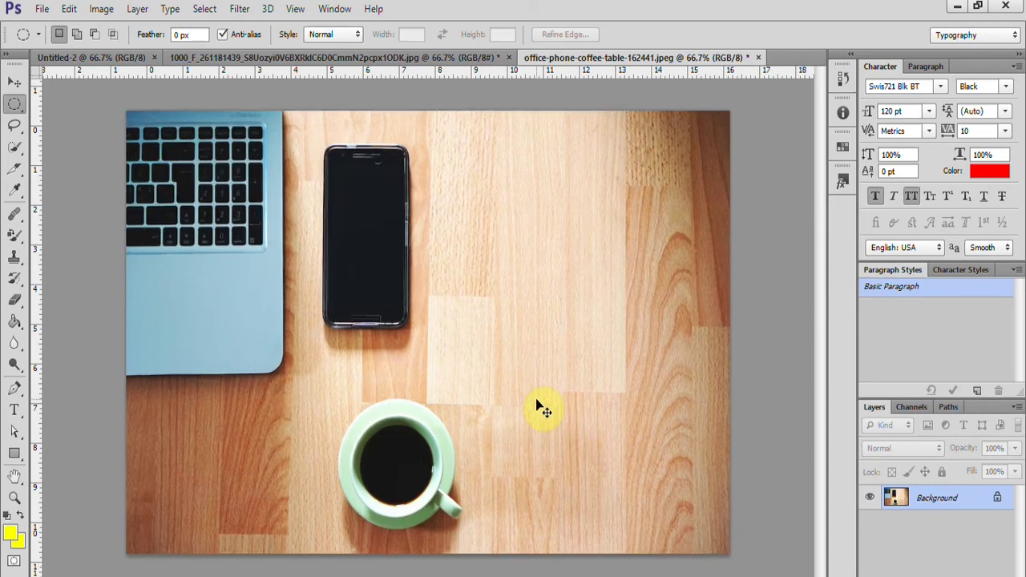
{"action": "key", "text": "ctrl+plus"}
{"action": "key", "text": "ctrl+plus"}
{"action": "left_click_drag", "start_coordinate": [816, 332], "coordinate": [812, 423]}
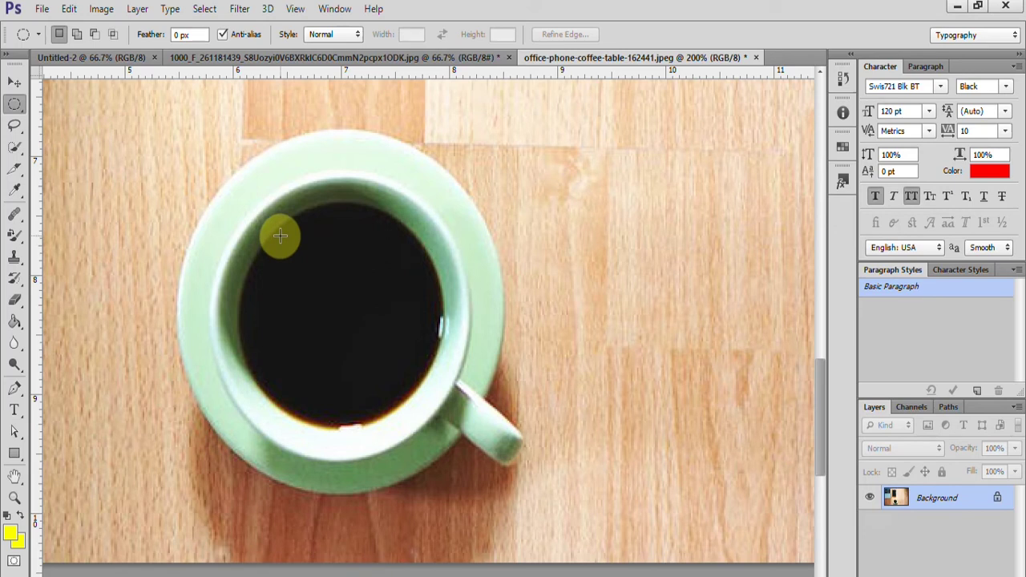
{"action": "key", "text": "ctrl+minus"}
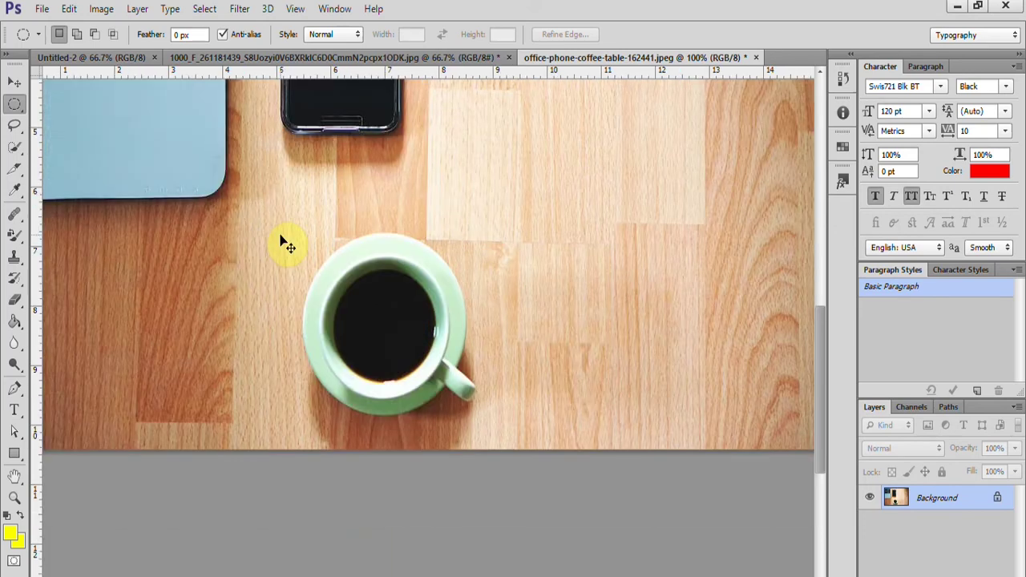
{"action": "key", "text": "ctrl+plus"}
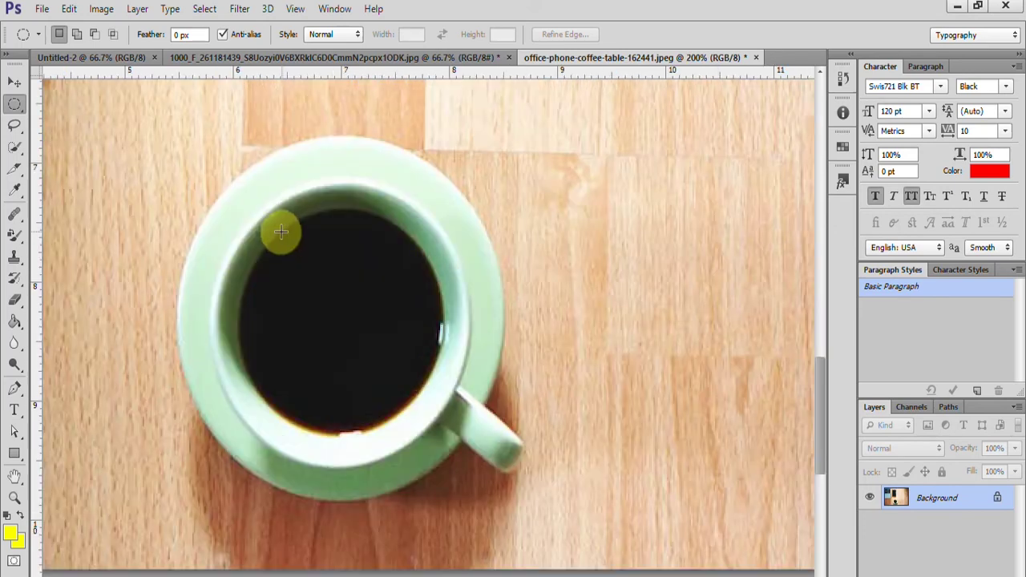
{"action": "left_click_drag", "start_coordinate": [280, 232], "coordinate": [453, 412]}
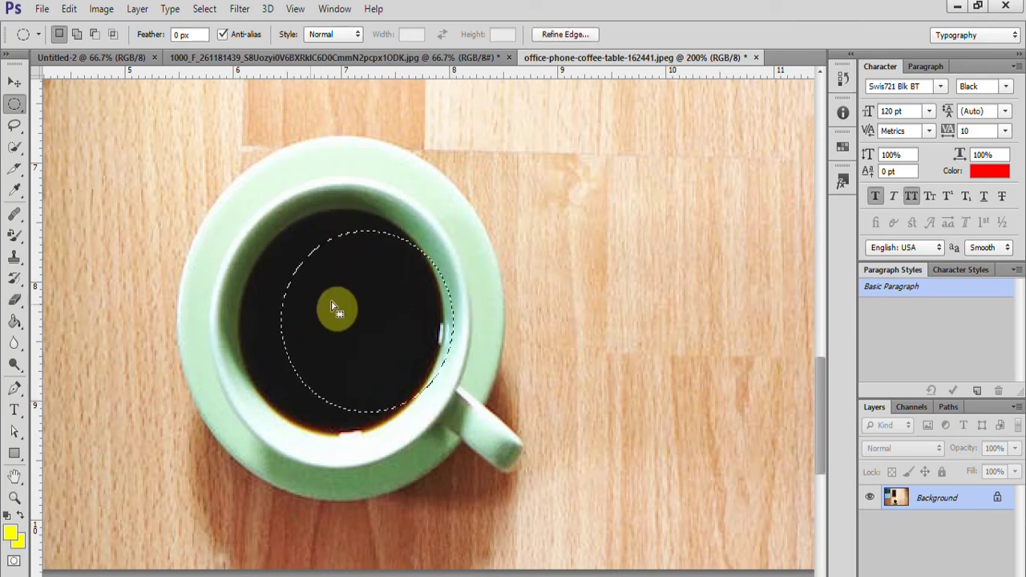
Transform the circular selection to 121% × 123% so it matches the coffee's surface
{"action": "right_click", "coordinate": [370, 309]}
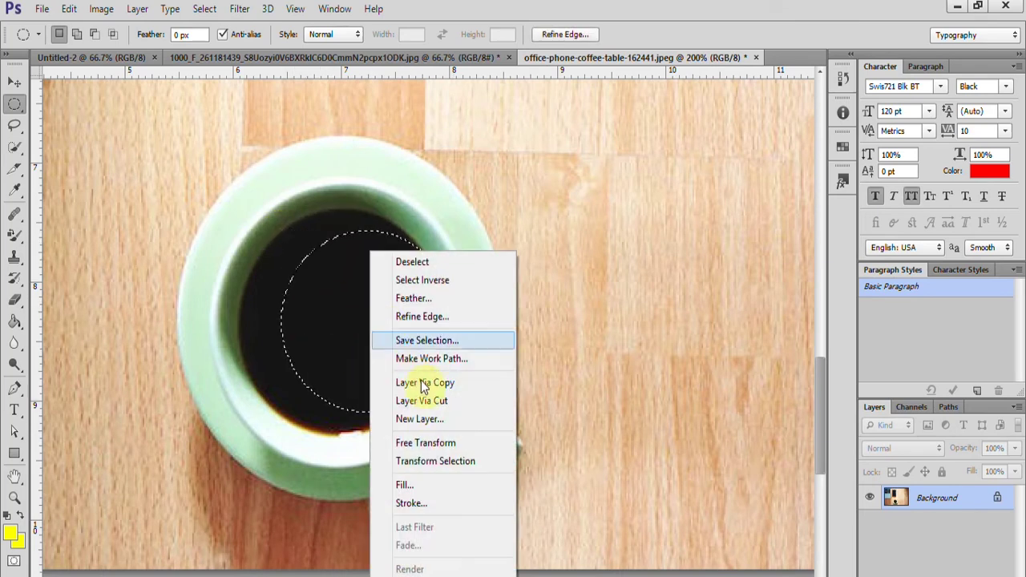
{"action": "left_click", "coordinate": [425, 462]}
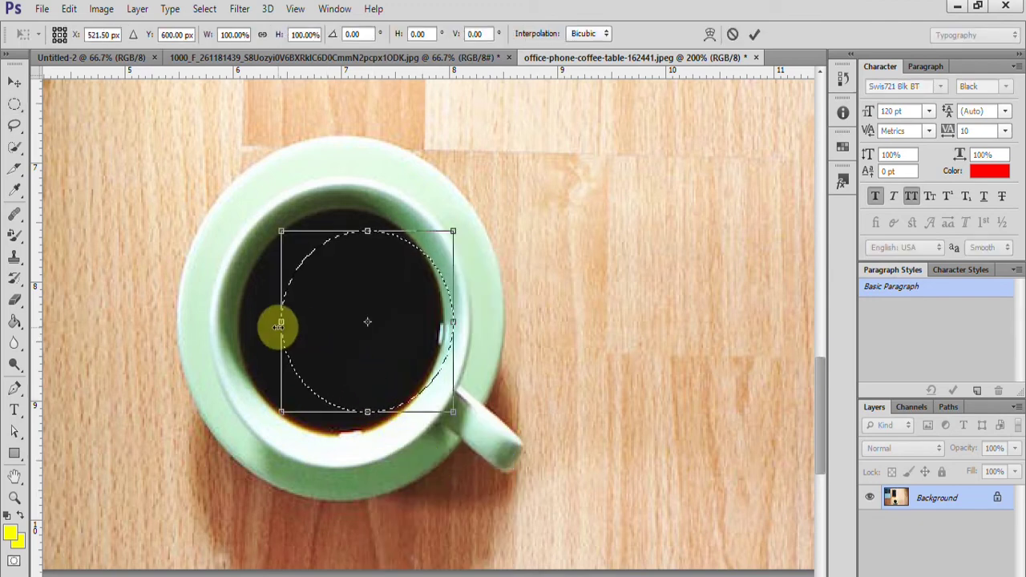
{"action": "left_click_drag", "start_coordinate": [281, 323], "coordinate": [232, 321]}
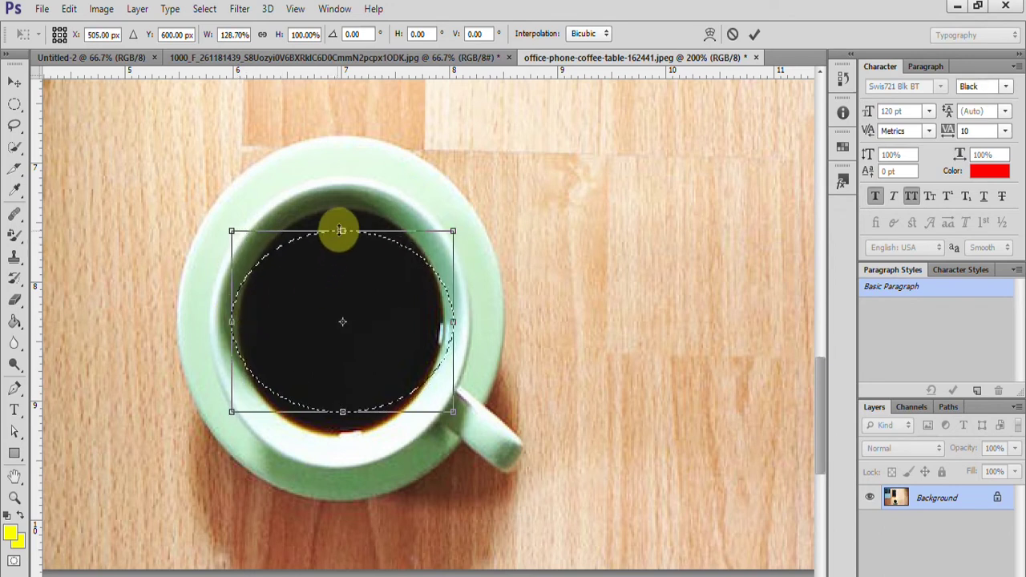
{"action": "left_click_drag", "start_coordinate": [342, 231], "coordinate": [341, 203]}
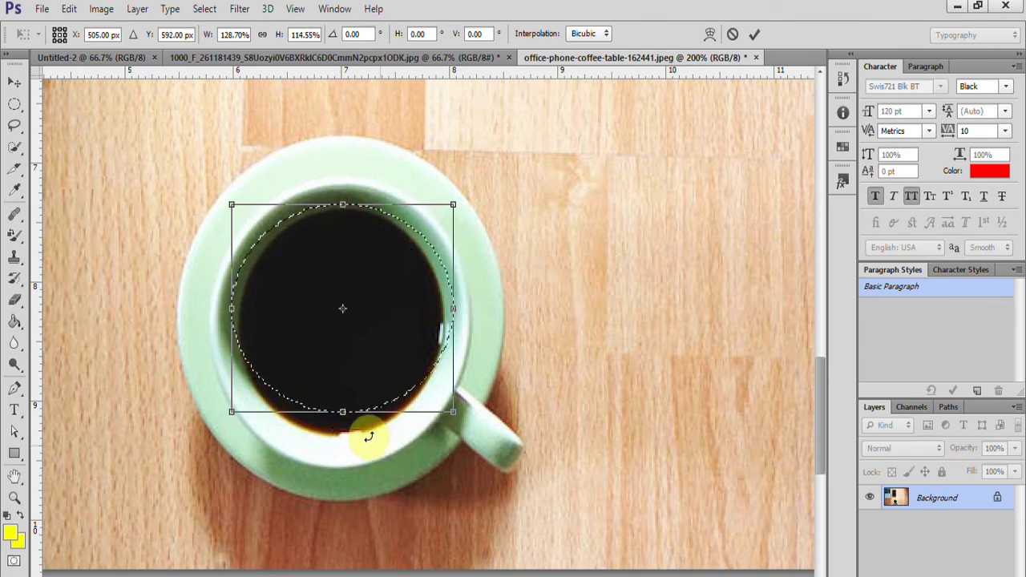
{"action": "left_click_drag", "start_coordinate": [342, 412], "coordinate": [339, 434]}
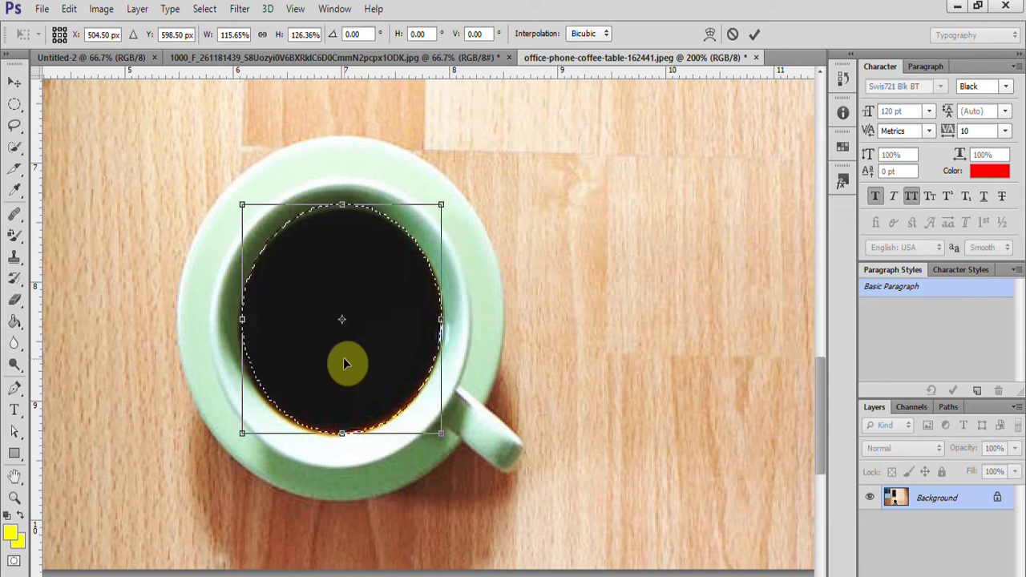
{"action": "left_click_drag", "start_coordinate": [241, 205], "coordinate": [236, 211]}
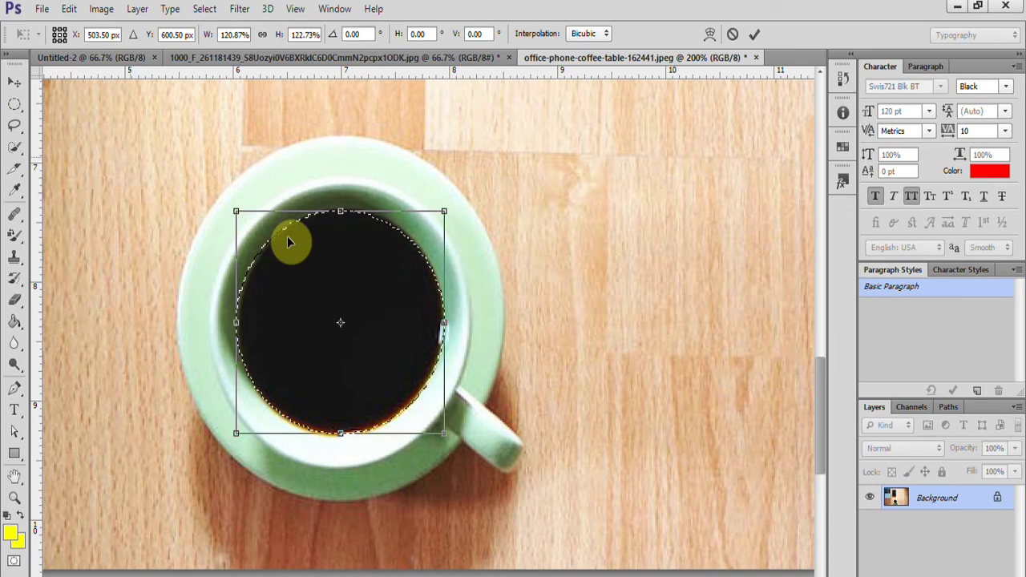
{"action": "left_click_drag", "start_coordinate": [403, 313], "coordinate": [350, 60]}
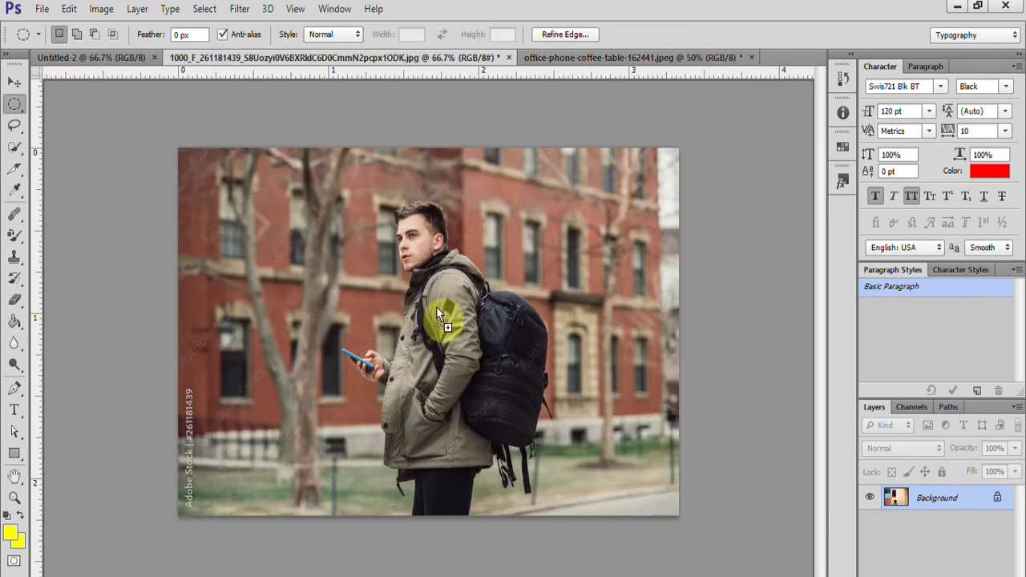
Draw an oval around the man's head and enlarge it to about 127% × 136% to enclose it
{"action": "left_click_drag", "start_coordinate": [421, 232], "coordinate": [459, 252]}
{"action": "left_click_drag", "start_coordinate": [374, 206], "coordinate": [446, 279]}
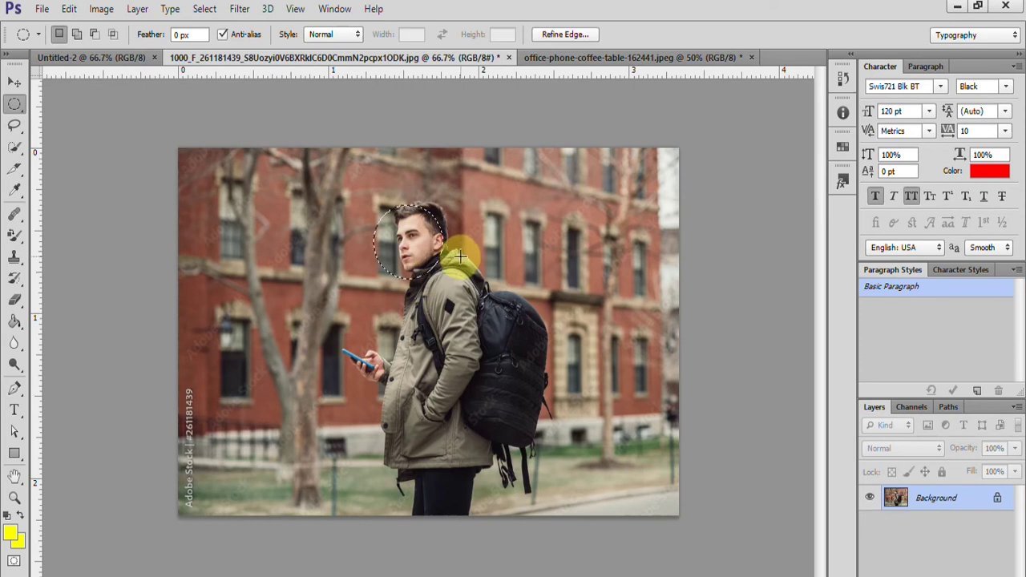
{"action": "right_click", "coordinate": [399, 240]}
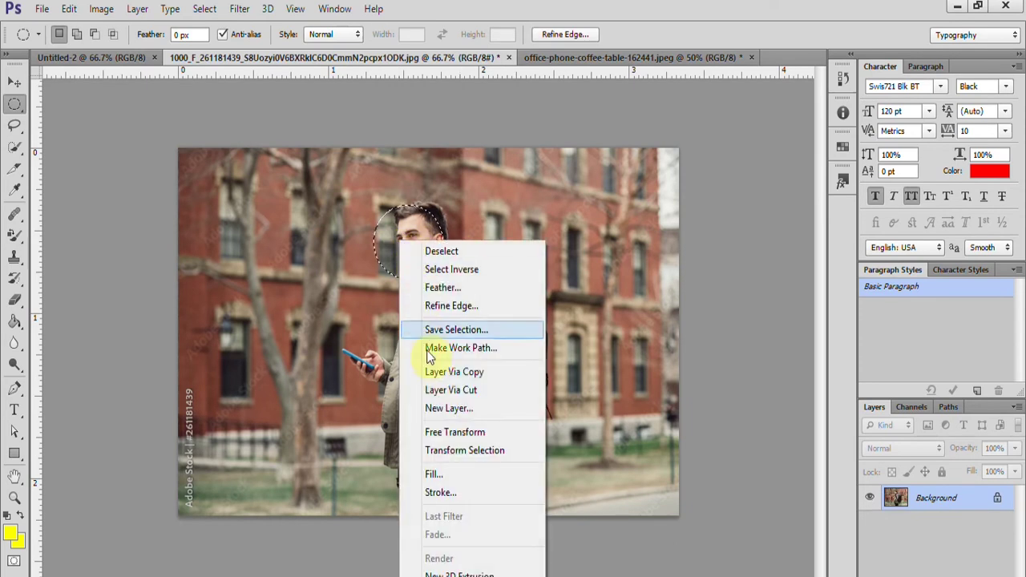
{"action": "left_click", "coordinate": [453, 454]}
{"action": "left_click_drag", "start_coordinate": [445, 280], "coordinate": [454, 293]}
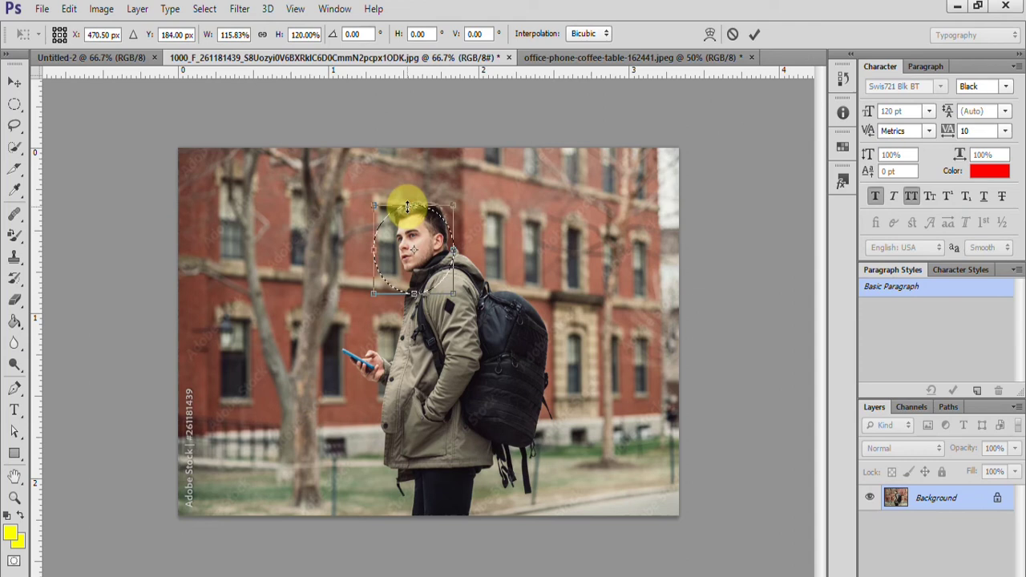
{"action": "left_click_drag", "start_coordinate": [407, 207], "coordinate": [408, 193]}
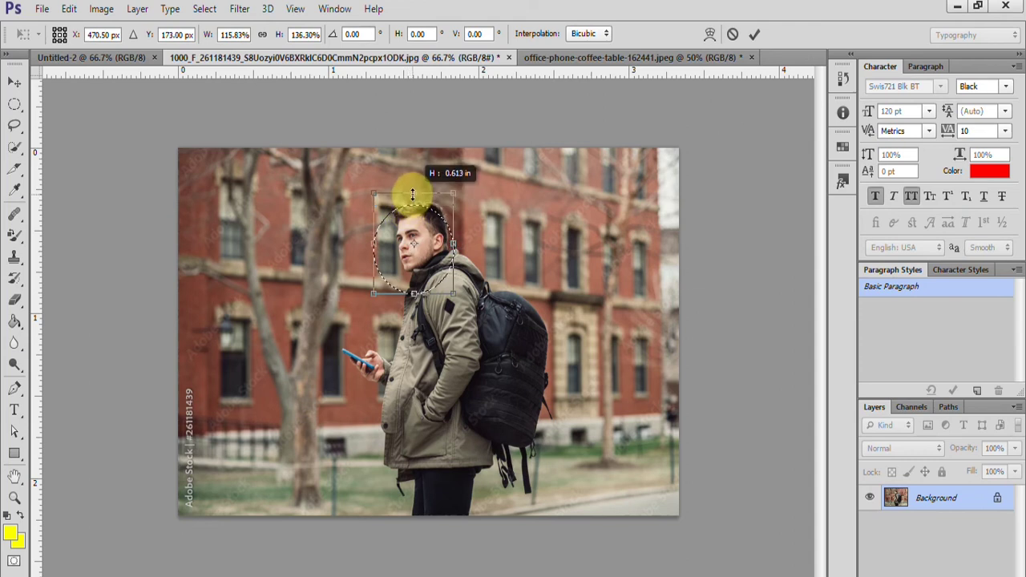
{"action": "left_click_drag", "start_coordinate": [453, 243], "coordinate": [461, 245]}
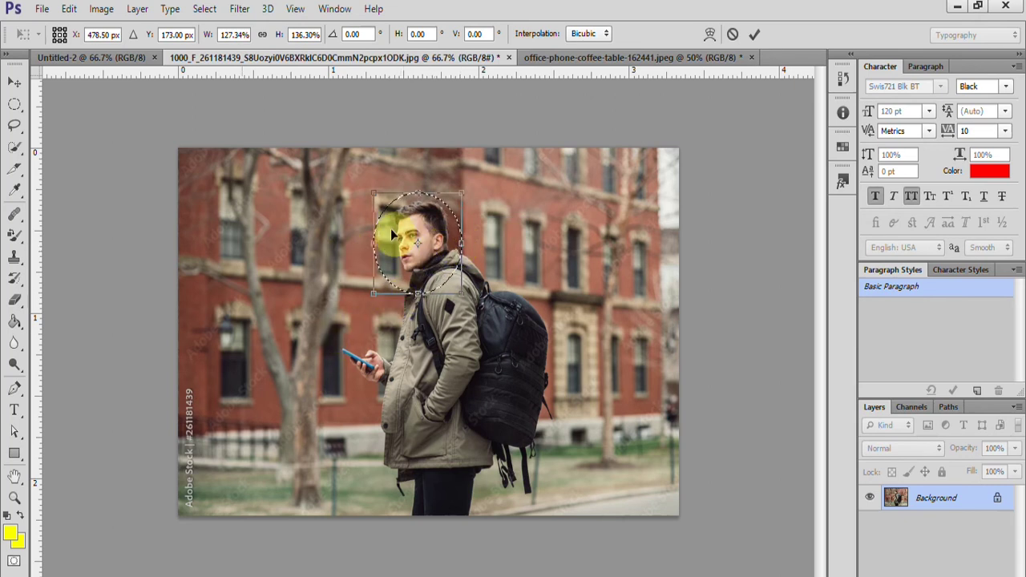
{"action": "left_click", "coordinate": [15, 84]}
Drag the selected head into the desk photo and drop it onto the coffee cup as Layer 1
{"action": "left_click", "coordinate": [437, 241]}
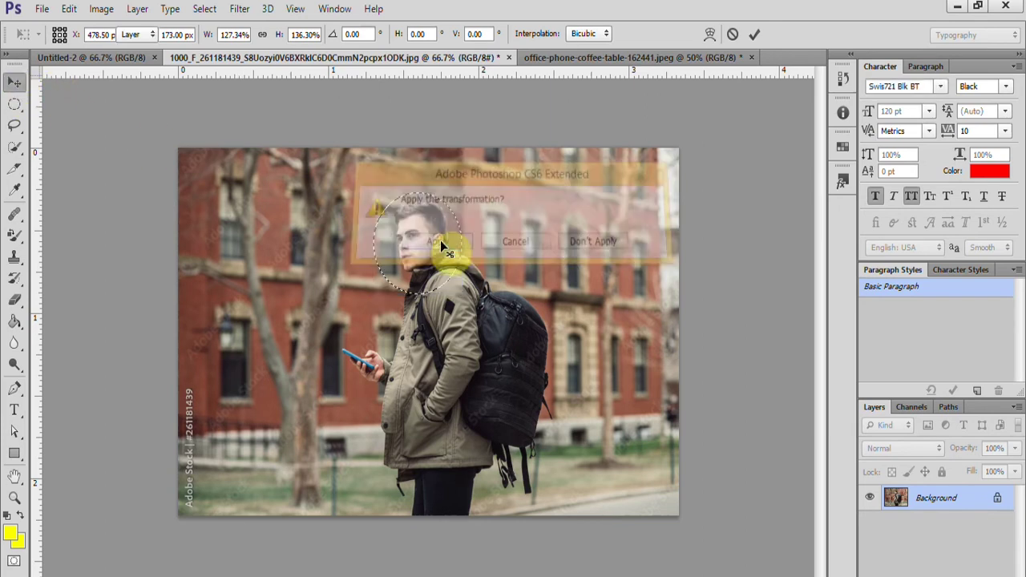
{"action": "mouse_move", "coordinate": [480, 195]}
{"action": "left_mouse_down"}
{"action": "mouse_move", "coordinate": [613, 59]}
{"action": "mouse_move", "coordinate": [560, 173]}
{"action": "left_mouse_up"}
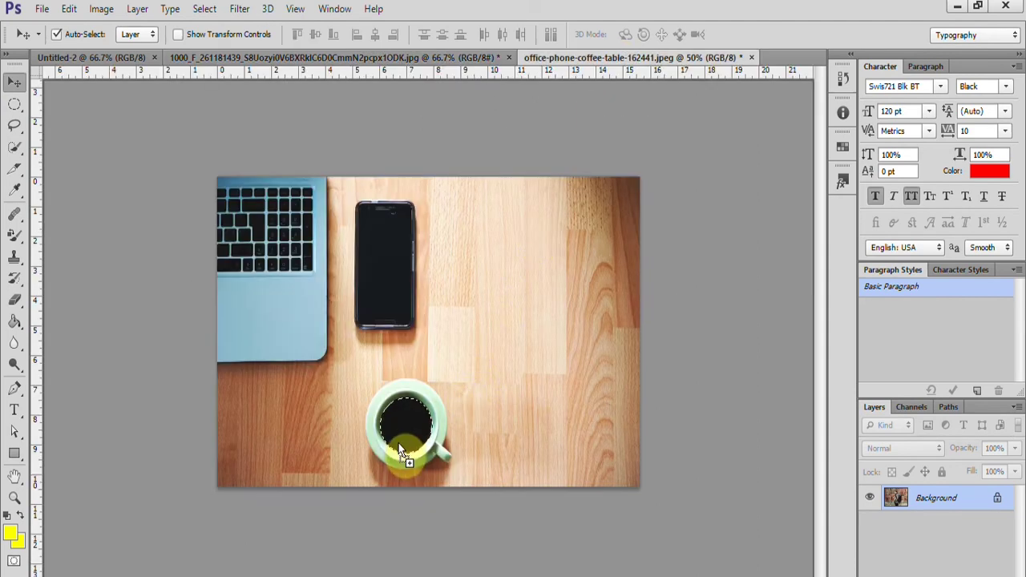
{"action": "left_click_drag", "start_coordinate": [399, 445], "coordinate": [396, 428]}
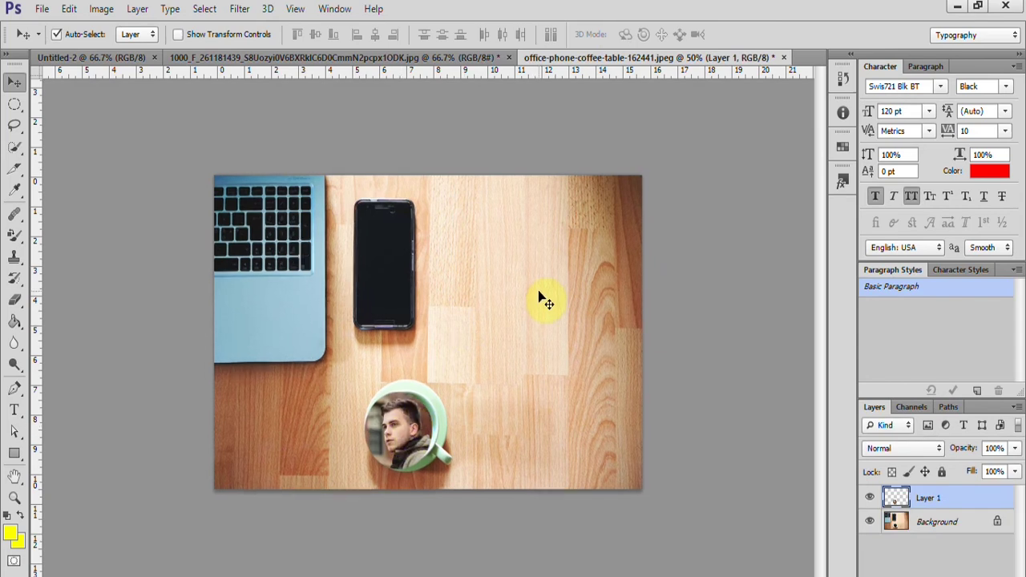
{"action": "key", "text": "ctrl+1"}
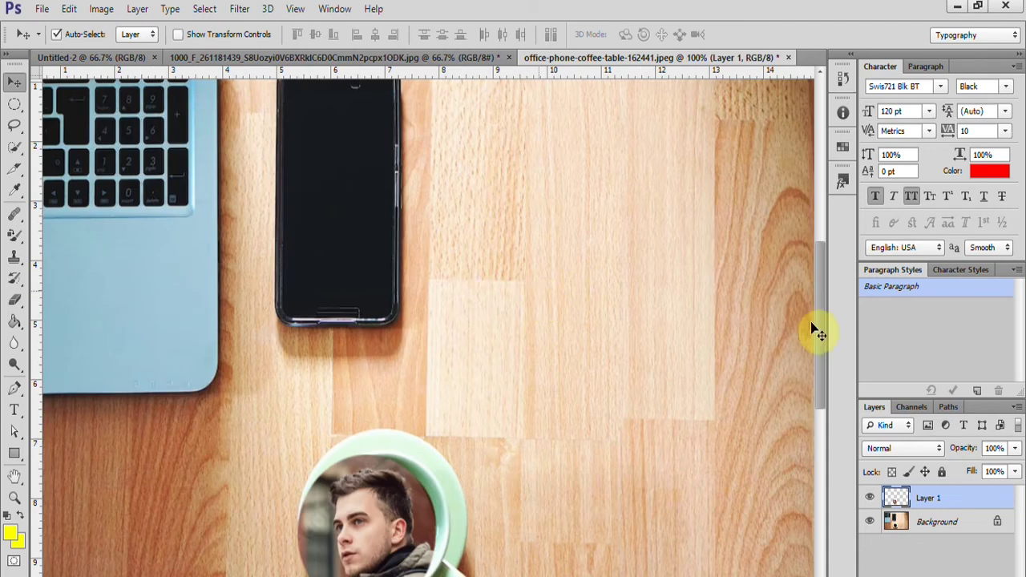
Free-transform Layer 1's head to about 78.53% × 75.54% so it fits inside the cup rim
{"action": "key", "text": "ctrl+plus"}
{"action": "scroll", "coordinate": [811, 424], "scroll_direction": "down", "scroll_amount": 5}
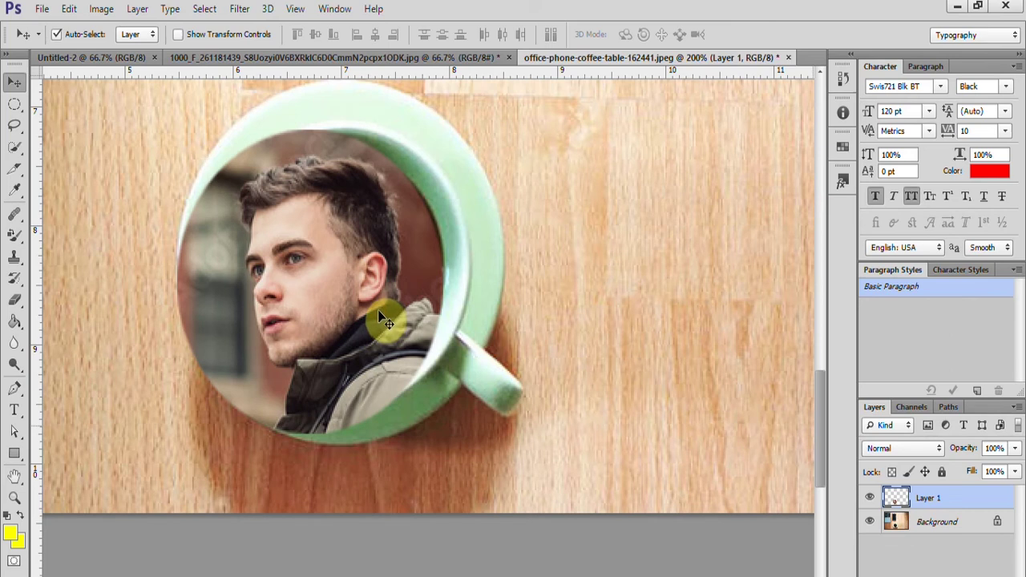
{"action": "scroll", "coordinate": [382, 312], "scroll_direction": "up", "scroll_amount": 2}
{"action": "key", "text": "ctrl+t"}
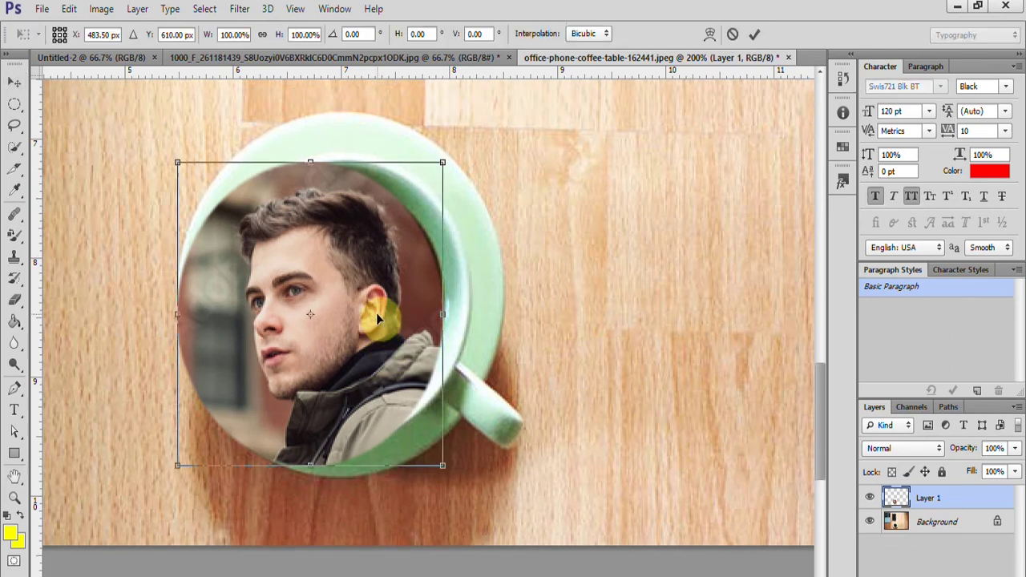
{"action": "left_click_drag", "start_coordinate": [442, 466], "coordinate": [453, 431]}
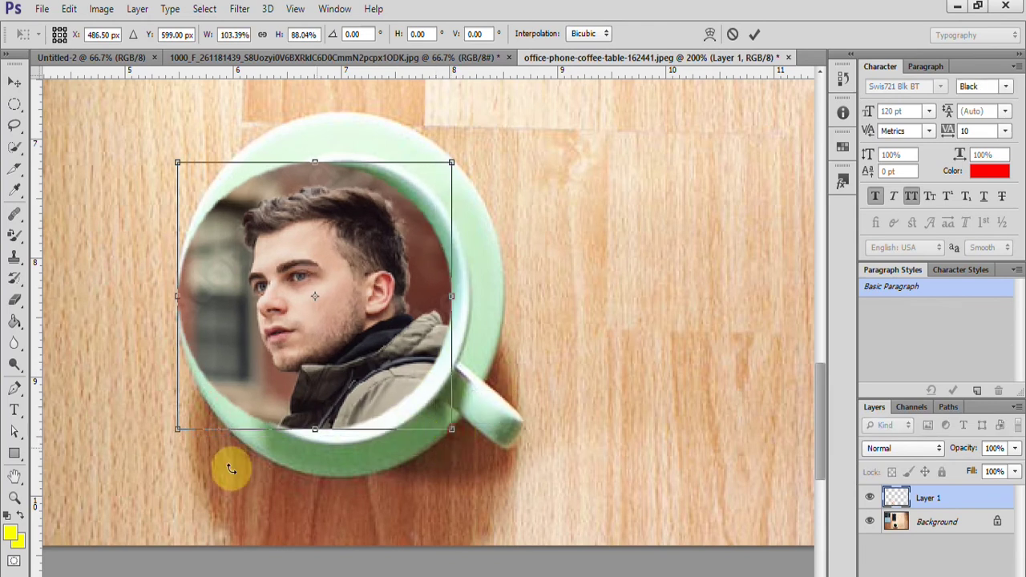
{"action": "left_click_drag", "start_coordinate": [175, 431], "coordinate": [229, 413]}
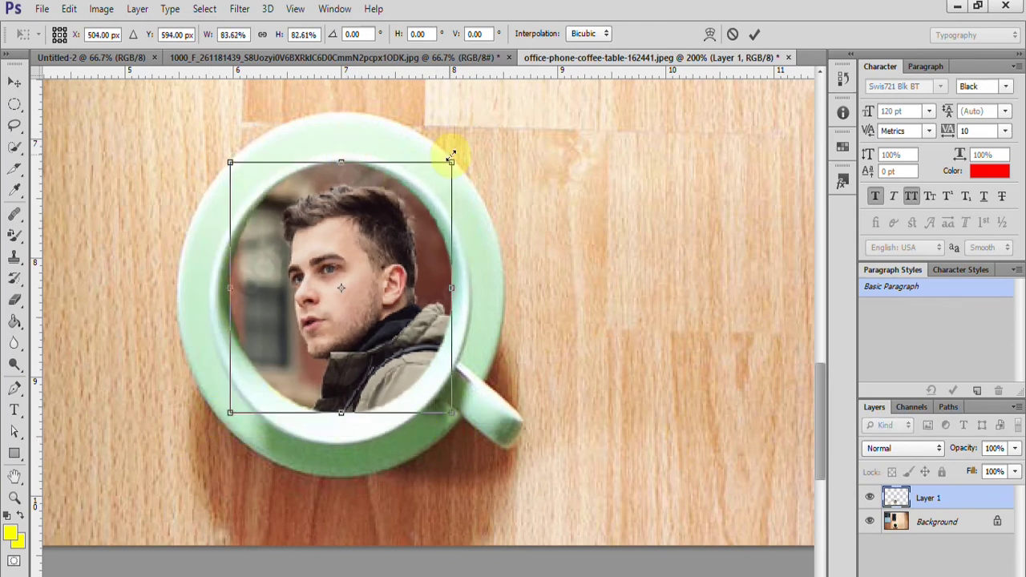
{"action": "left_click_drag", "start_coordinate": [441, 164], "coordinate": [444, 185]}
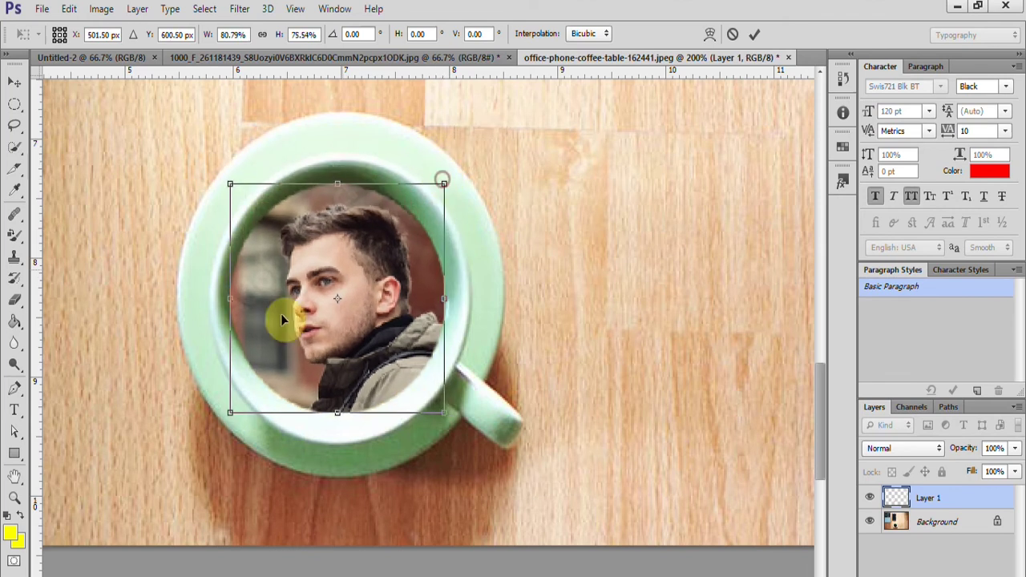
{"action": "left_click_drag", "start_coordinate": [228, 411], "coordinate": [236, 412]}
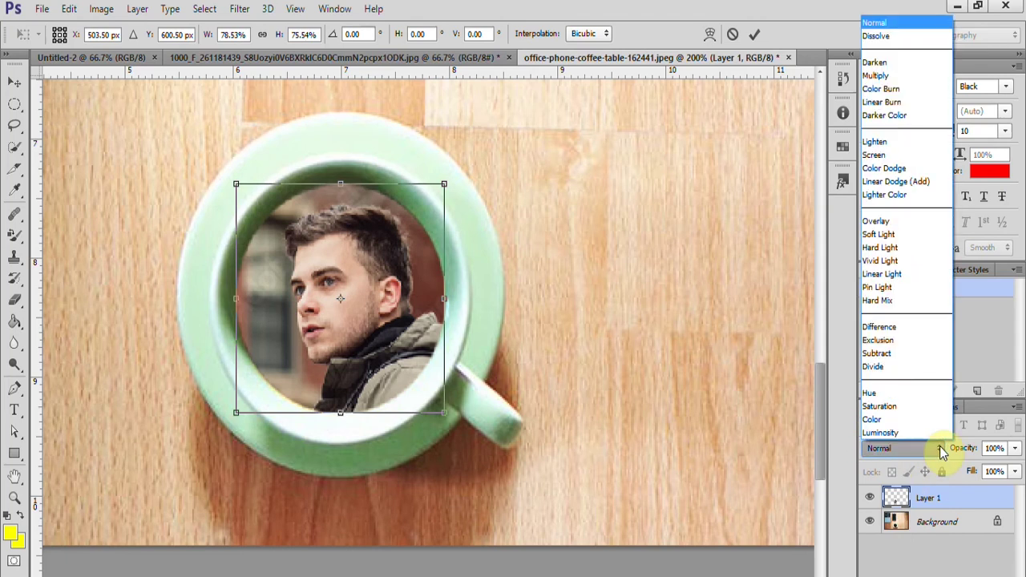
Set Layer 1 to Overlay blend mode and commit the 78.53% × 75.54% resize
{"action": "left_click", "coordinate": [879, 221]}
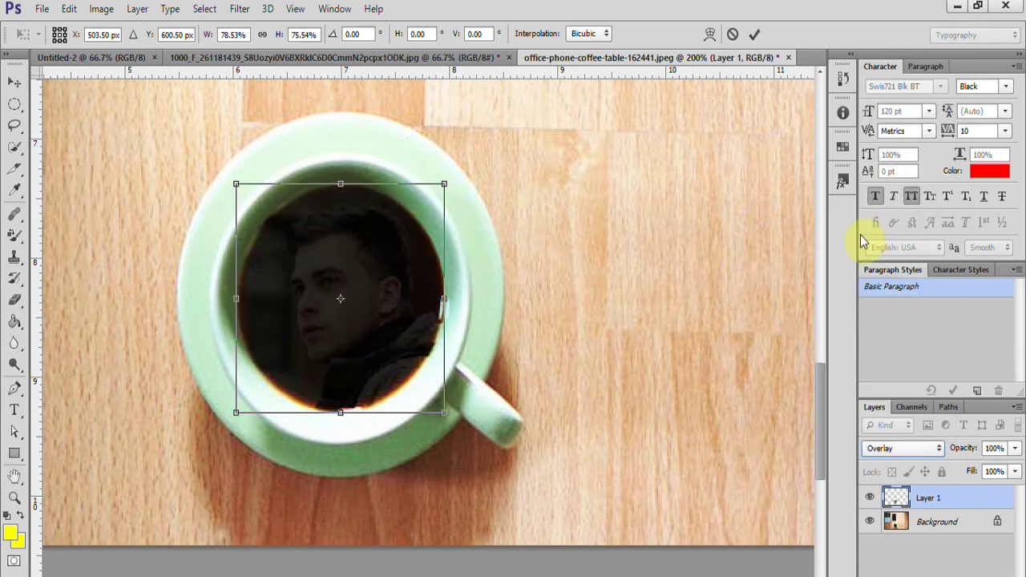
{"action": "left_click", "coordinate": [754, 34]}
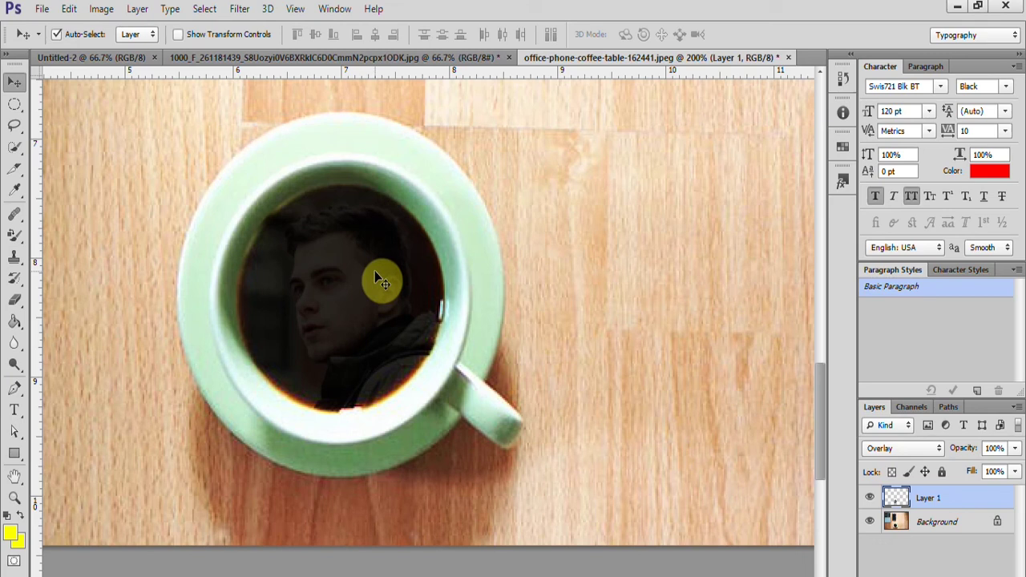
{"action": "scroll", "coordinate": [340, 285], "scroll_direction": "down", "scroll_amount": 1}
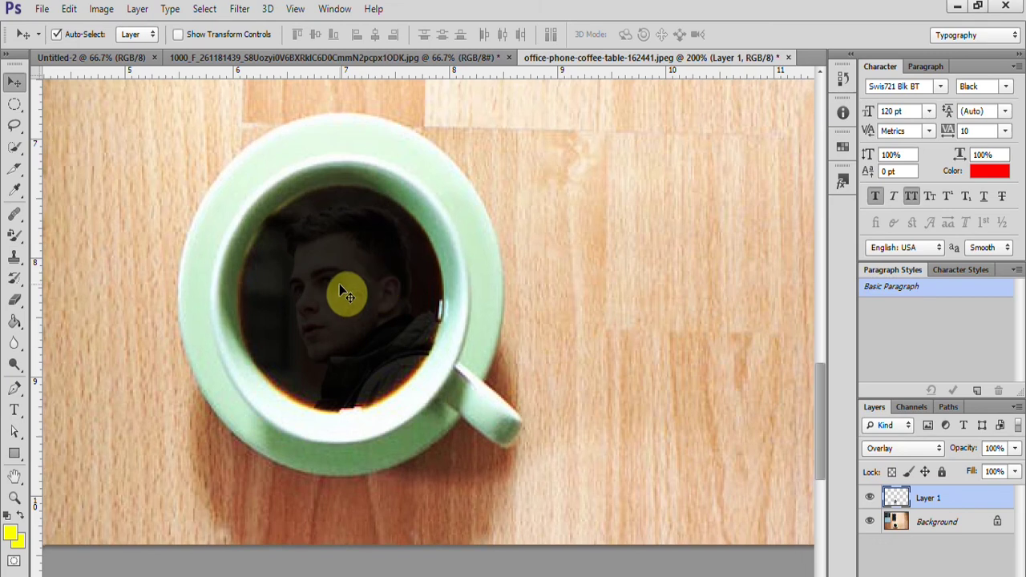
Zoom out to 66.7% to view the whole desk photo and pick the Elliptical Marquee tool
{"action": "scroll", "coordinate": [340, 285], "scroll_direction": "down", "scroll_amount": 1}
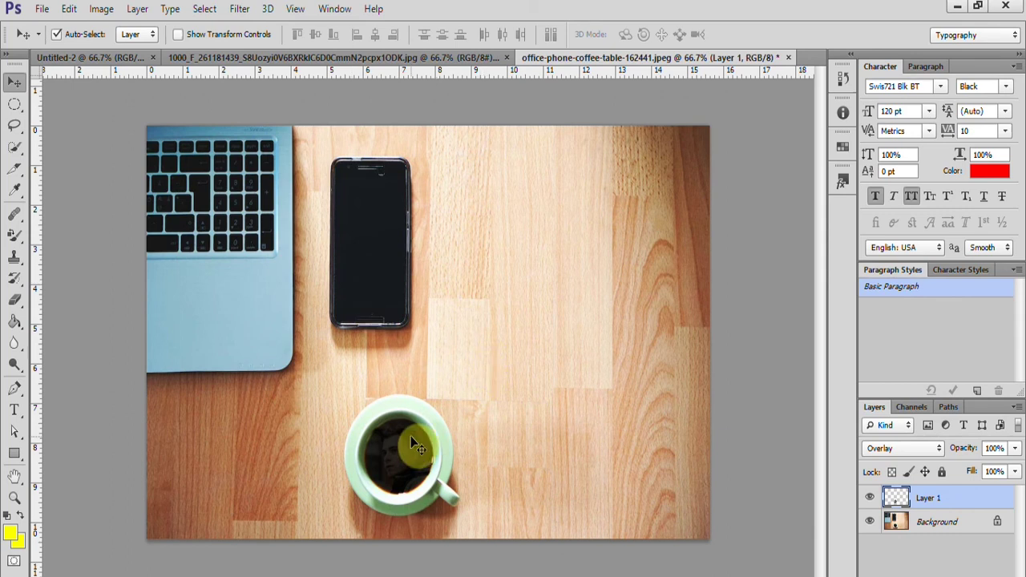
{"action": "key", "text": "m"}
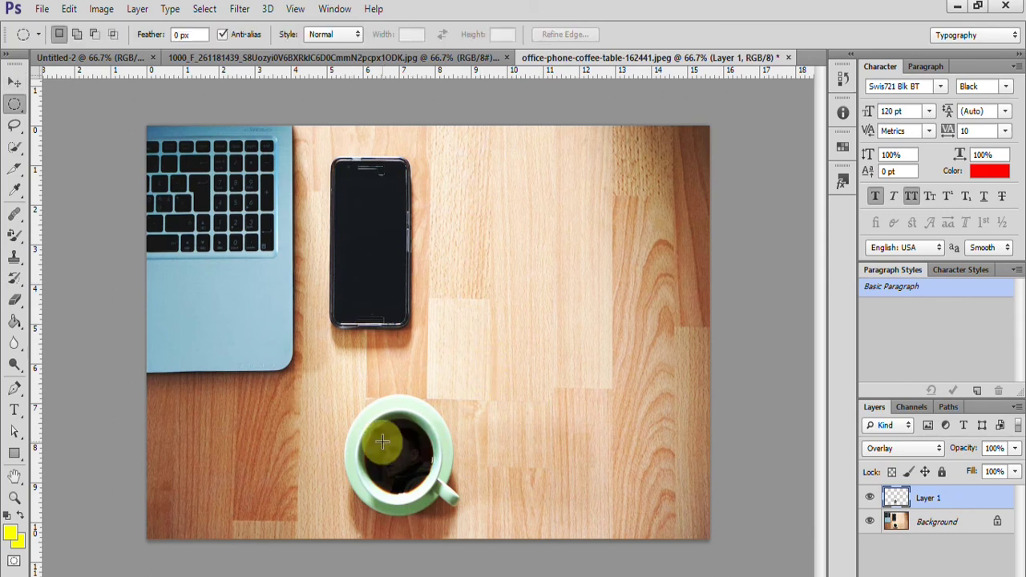